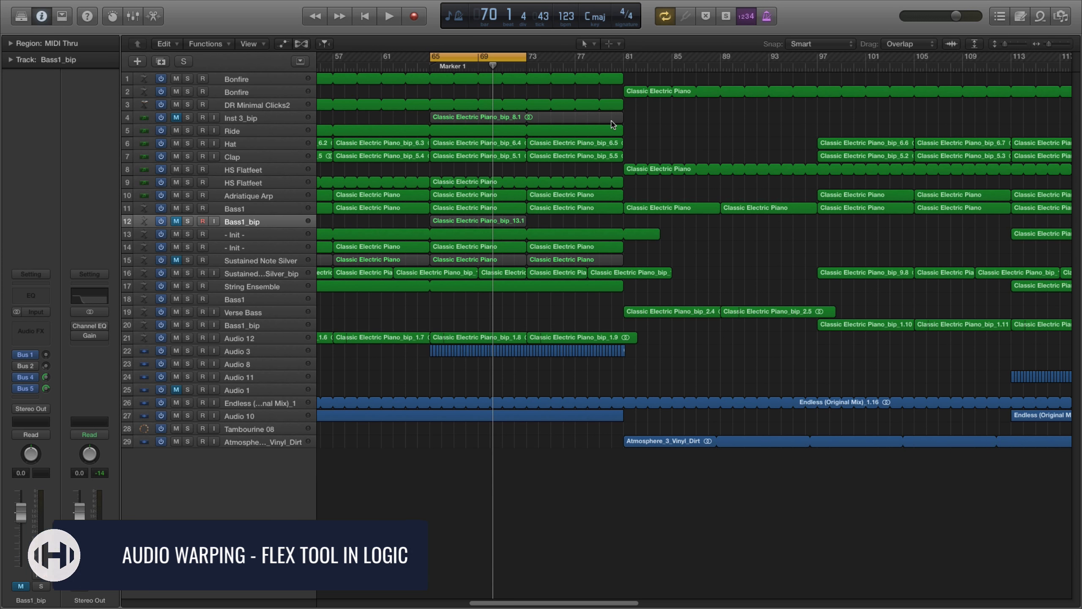
Activate the Flex Tool and play the cycled section between bars 65 and 73
click(588, 44)
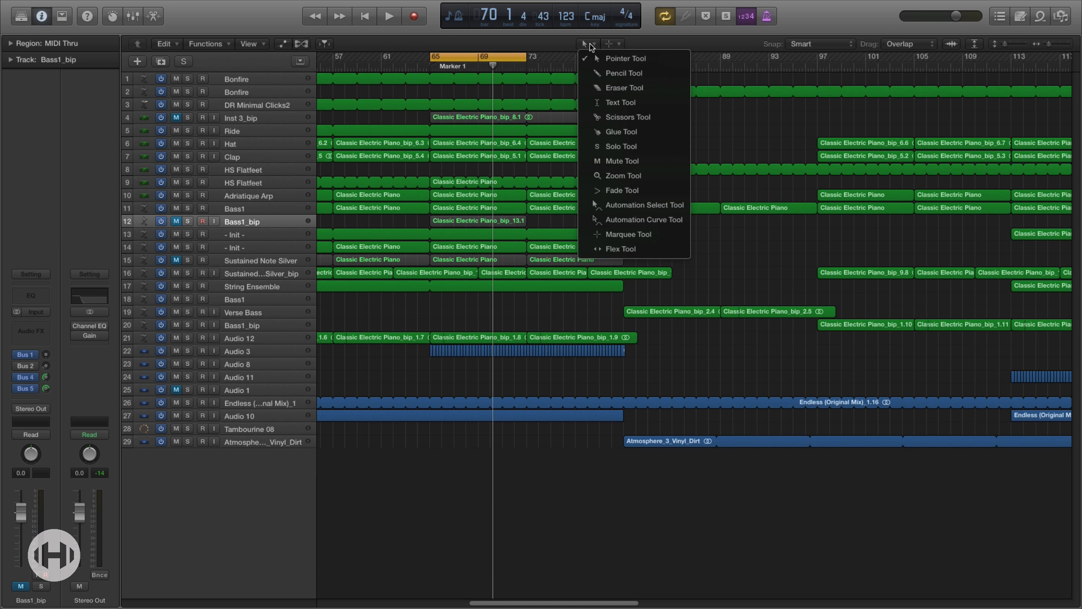
click(631, 251)
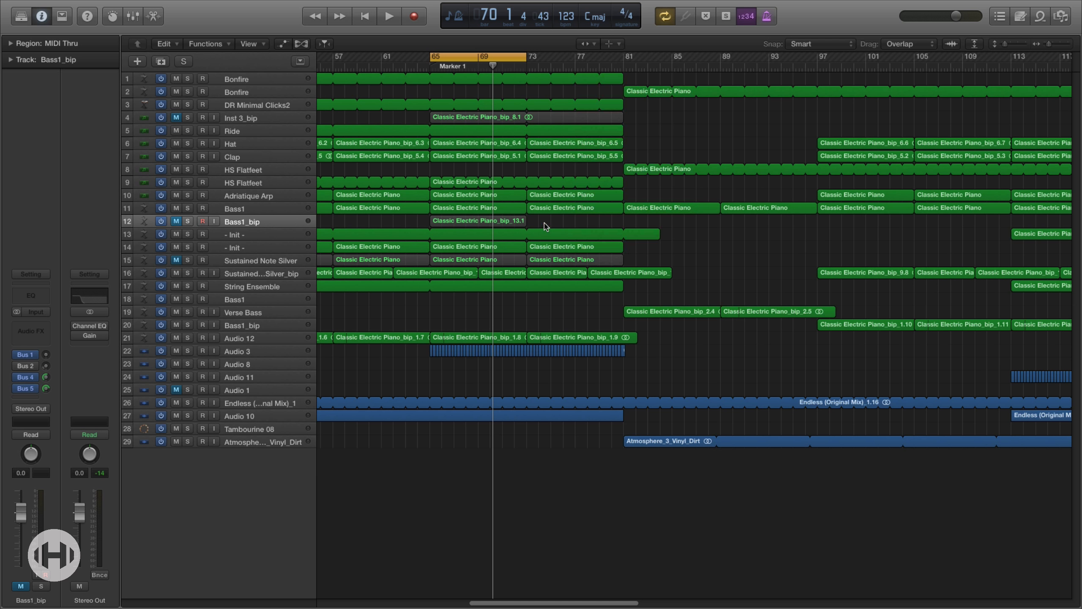
key(space)
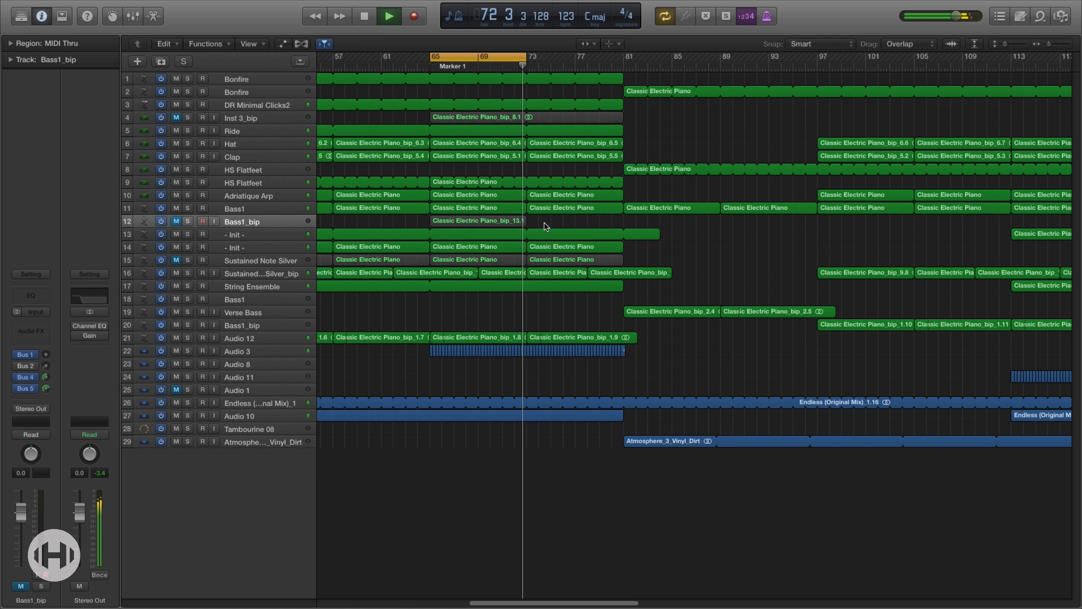
key(space)
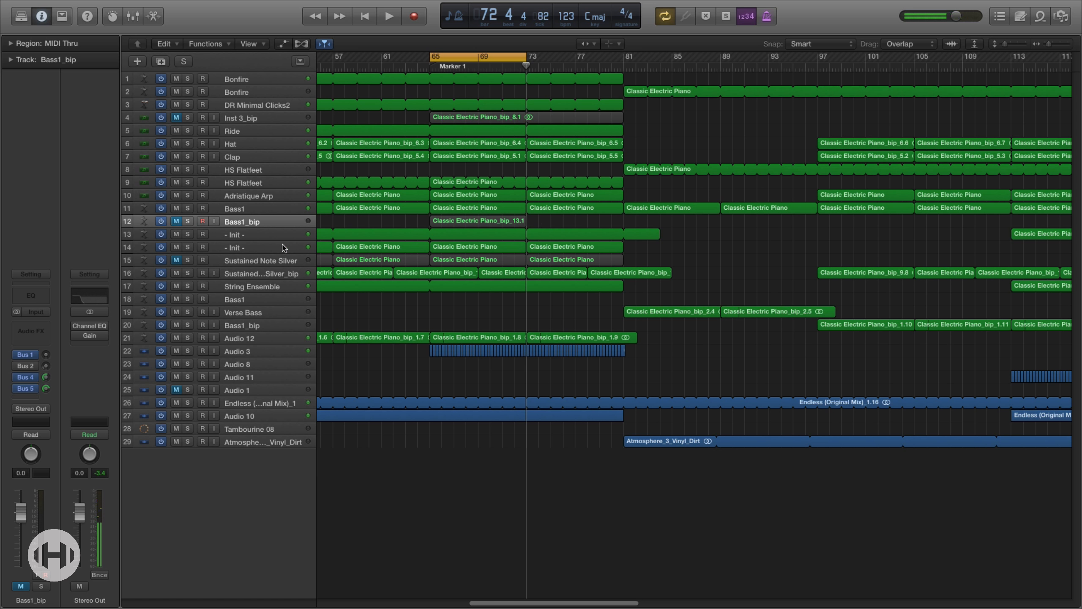
Solo the Bass1_bip track, select its region and listen to it on its own
key(super+Down)
key(super+Down)
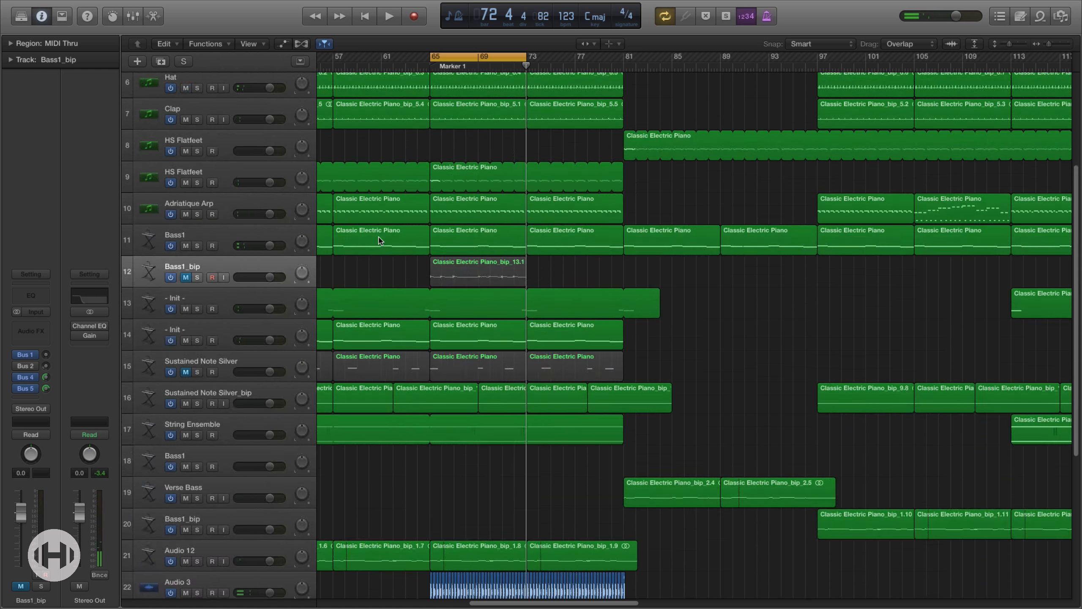
key(super+Down)
click(197, 282)
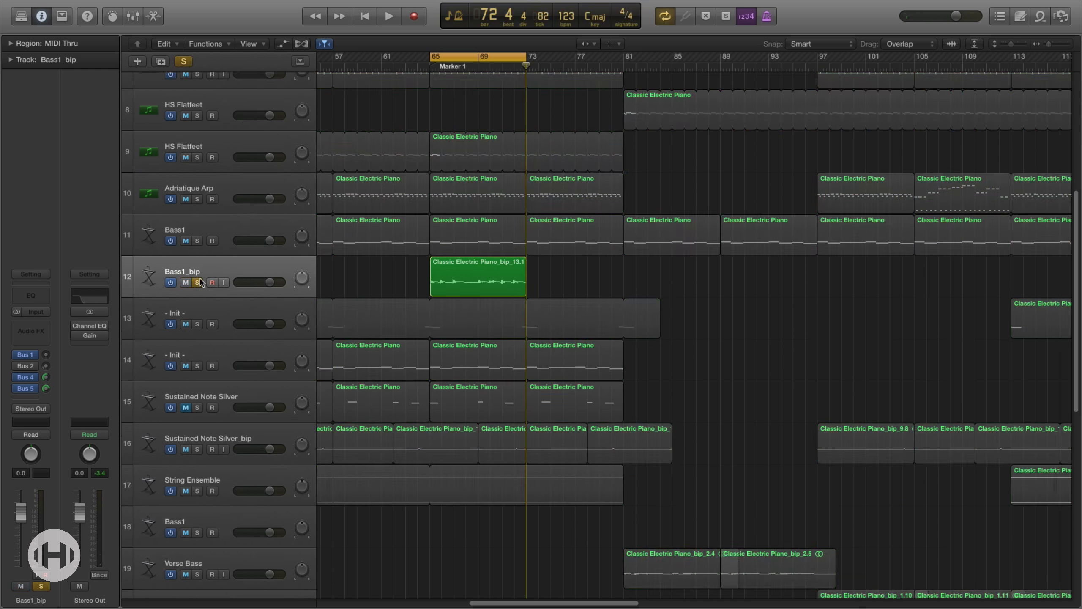
click(206, 272)
key(space)
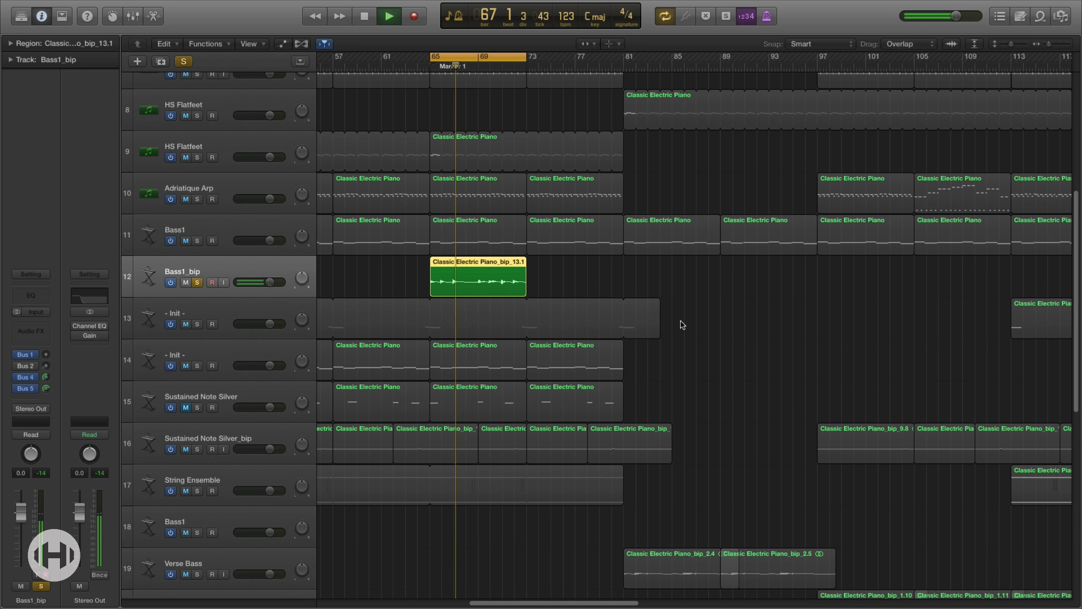
key(space)
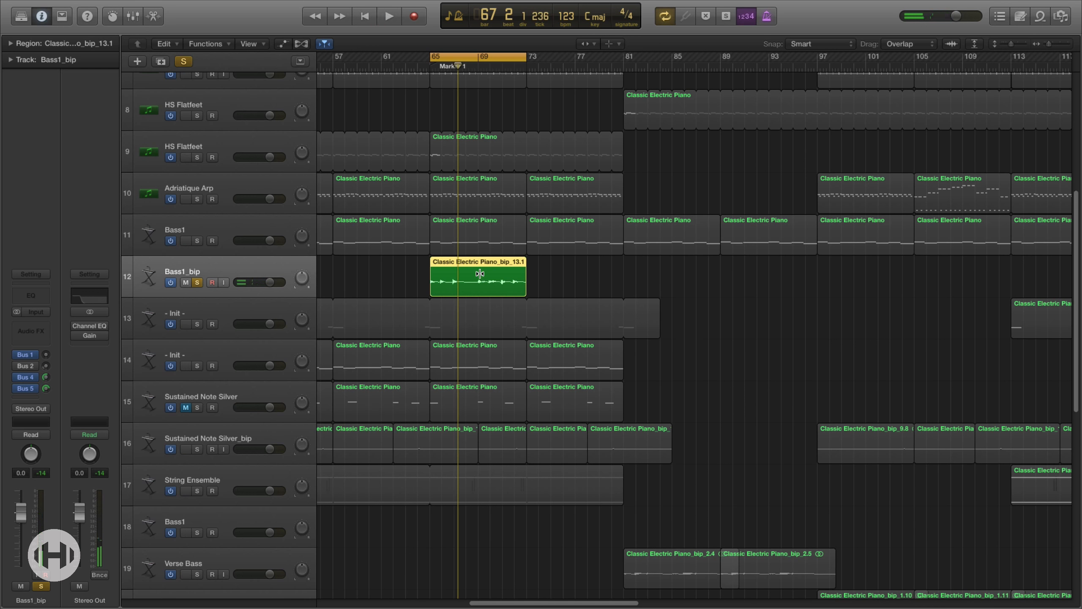
Keep the Flex Tool active and expand the region and track parameters for Bass1_bip
click(587, 44)
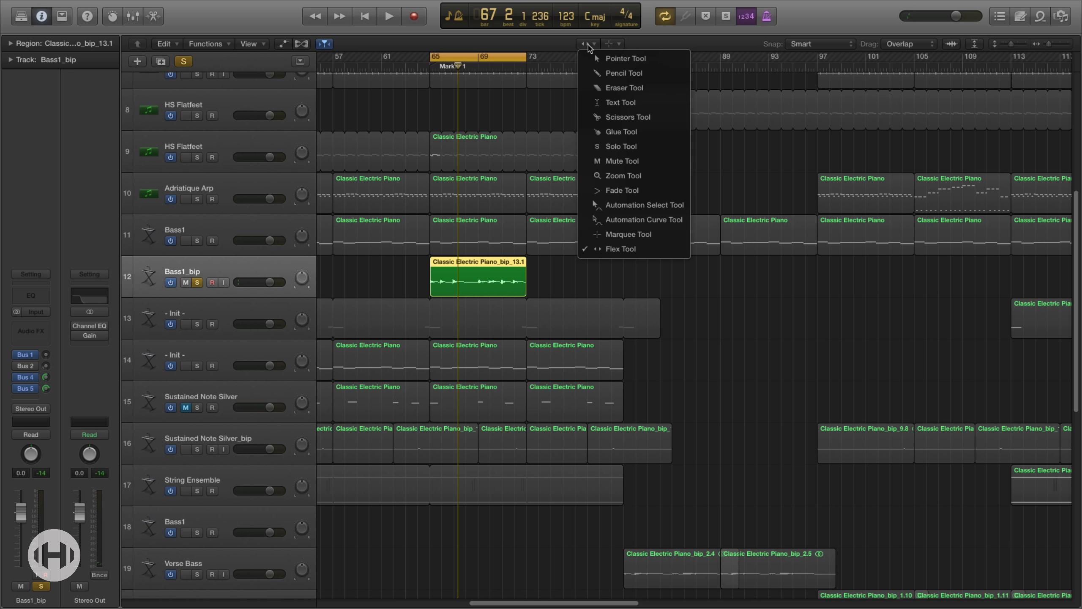
click(648, 251)
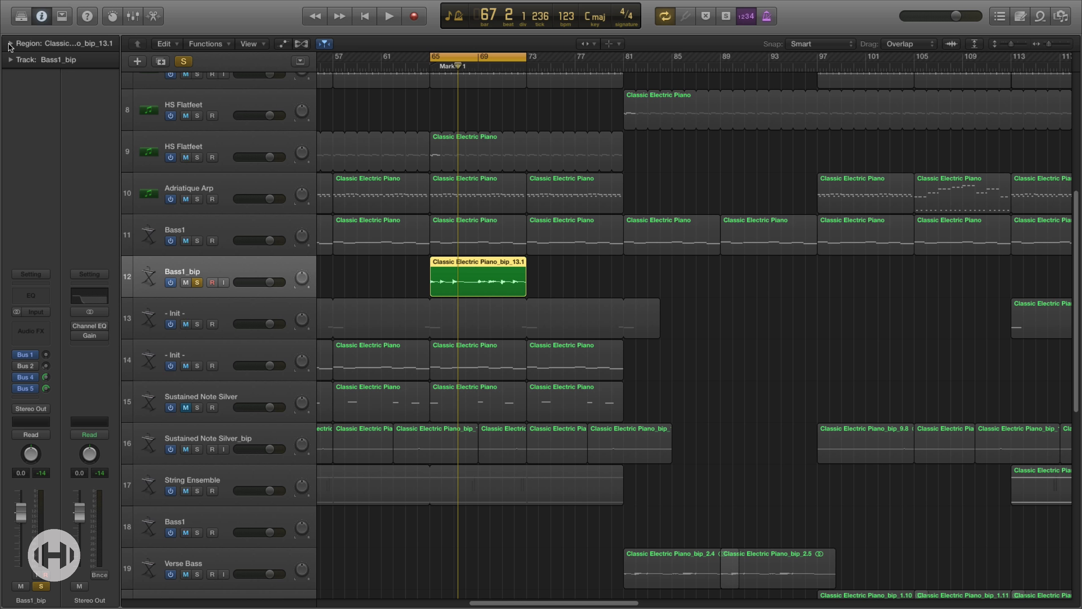
click(11, 43)
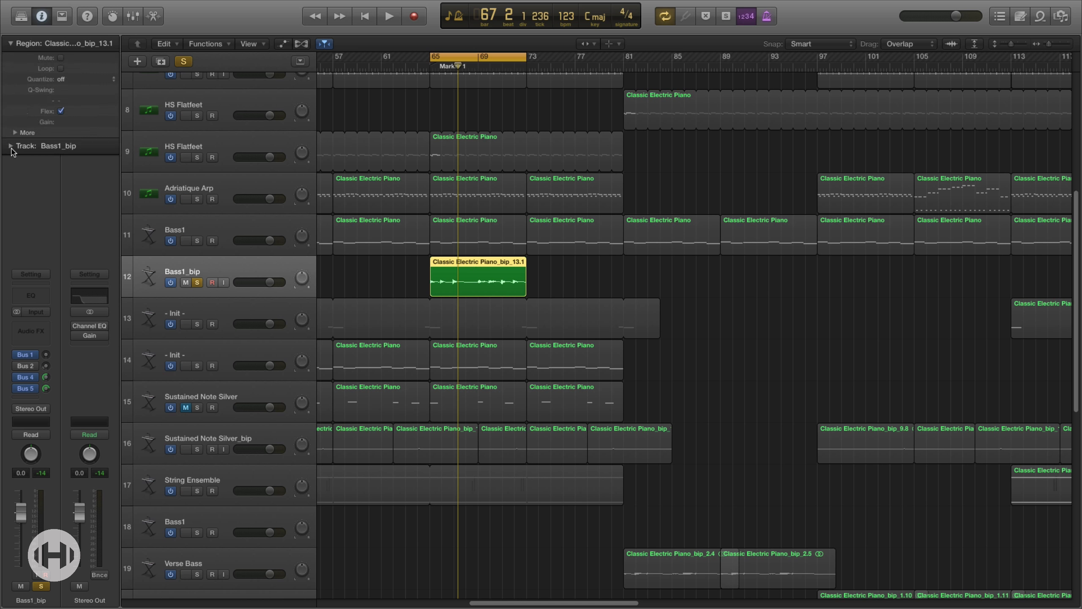
click(11, 145)
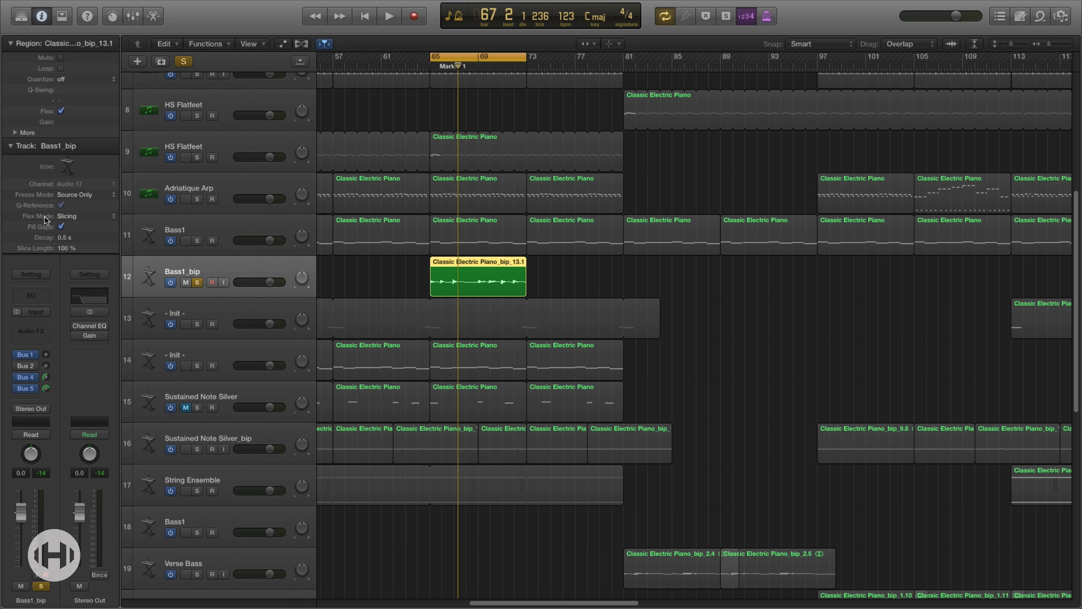
Set the Bass1_bip track's flex mode to Flex Time - Polyphonic
key(super+Down)
key(super+Down)
key(super+Down)
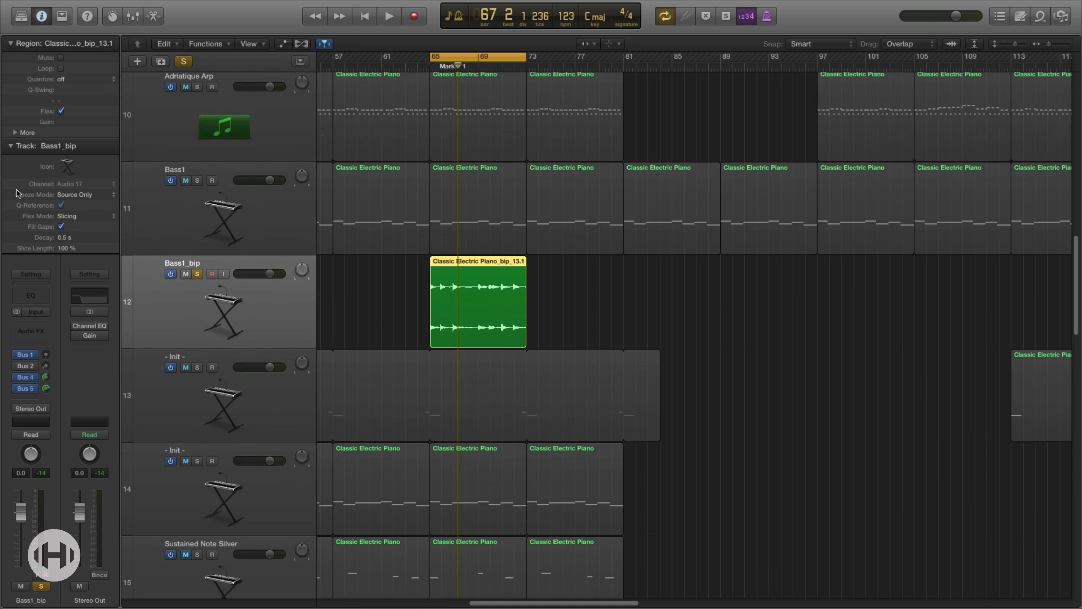
click(86, 217)
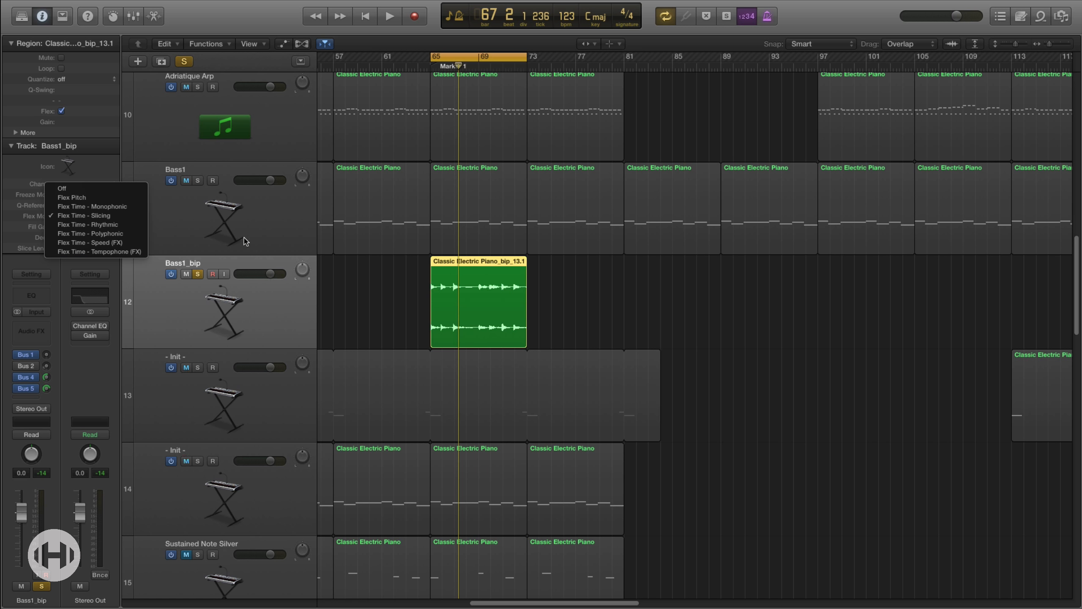
click(135, 238)
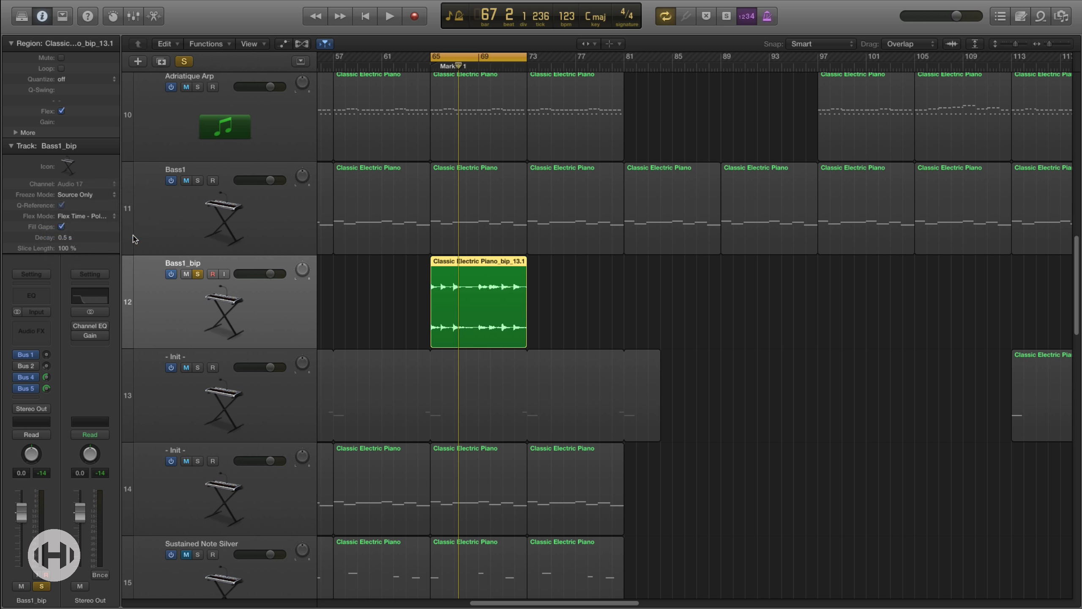
Extend the cycle range to bar 81, and time-stretch the Bass1_bip region to end there, auditioning the result
key(super+Down)
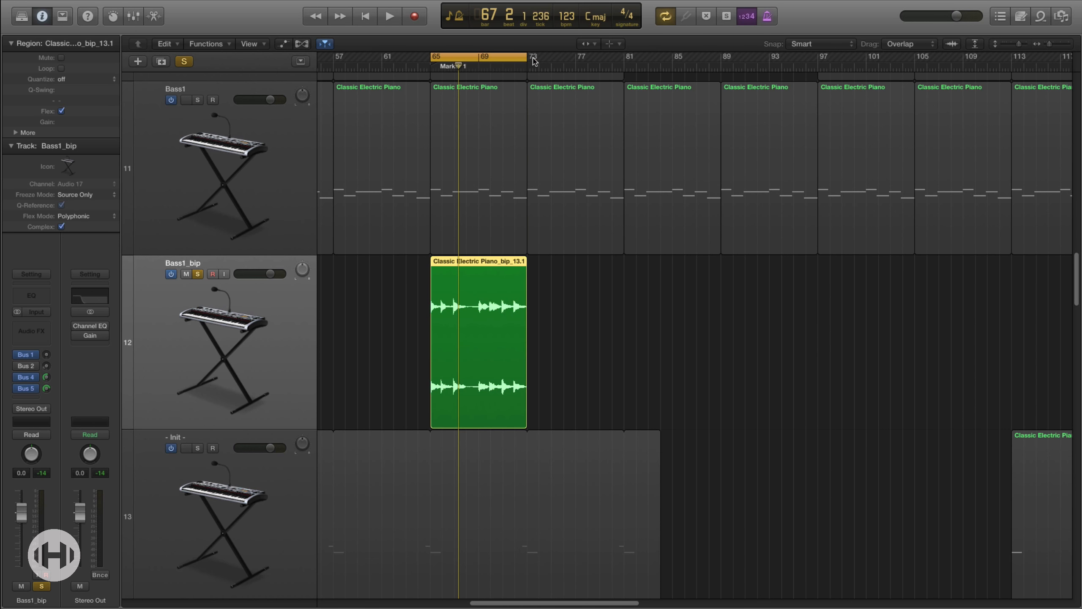
drag(526, 56, 624, 57)
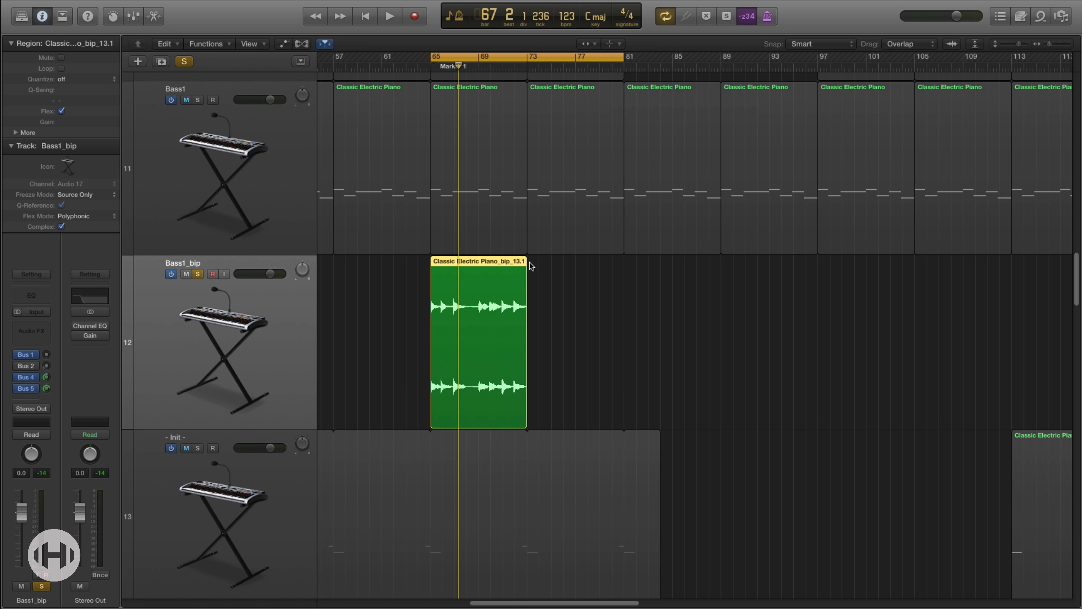
key(super+Right)
key(super+Right)
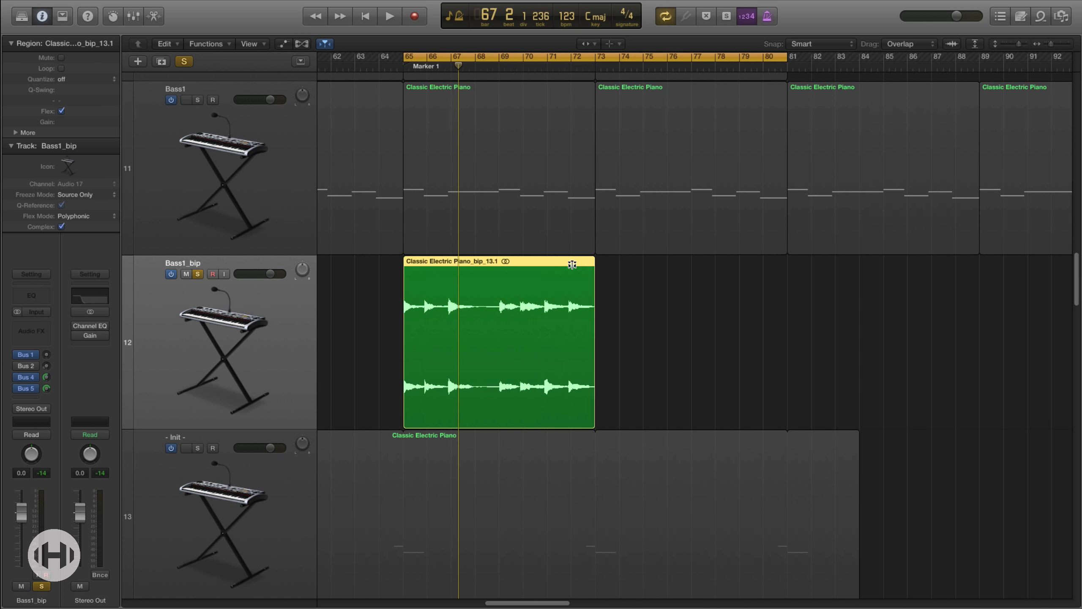
drag(618, 261, 787, 276)
key(space)
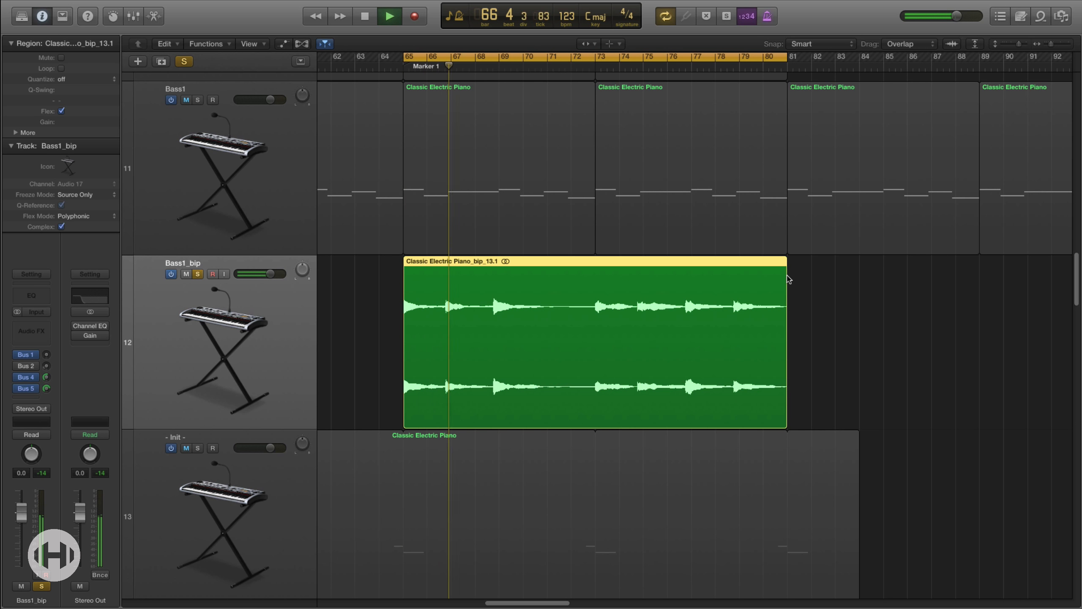
key(space)
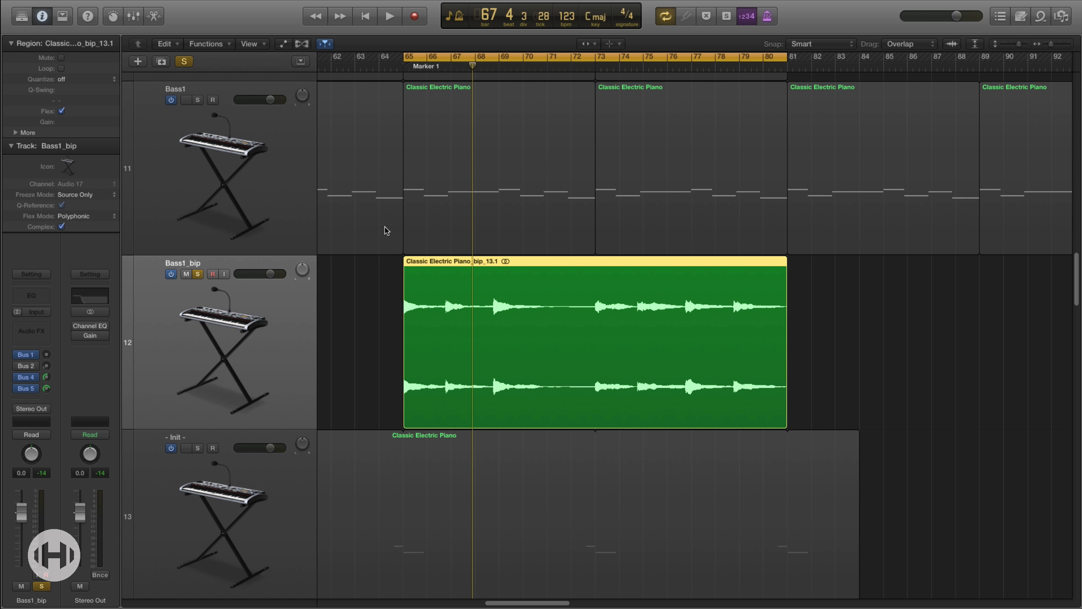
Change the Bass1_bip track's flex mode to Flex Time - Slicing and play the stretched region
click(99, 220)
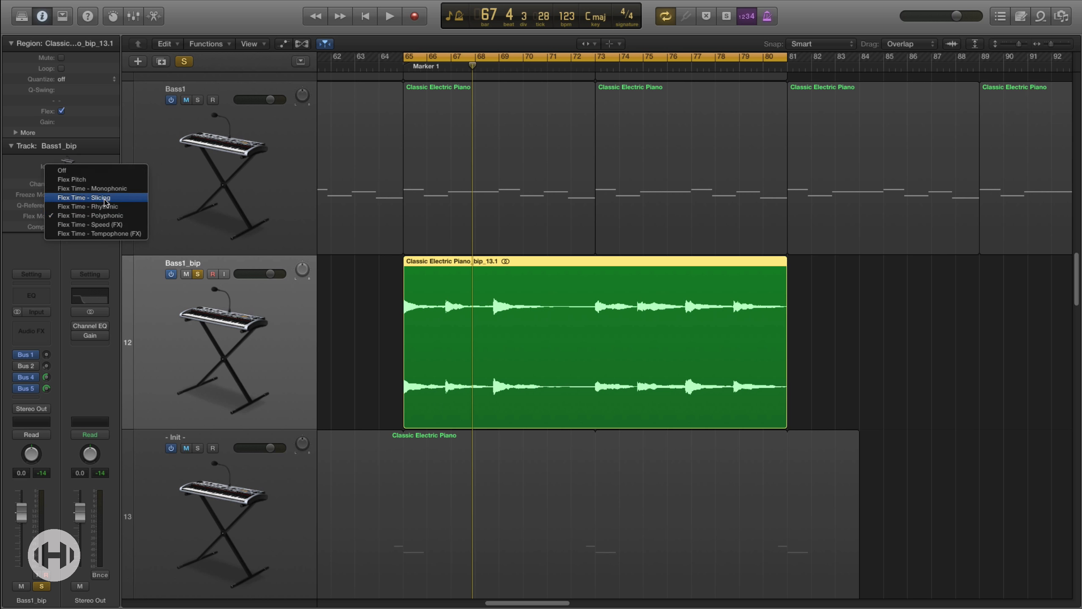
click(105, 199)
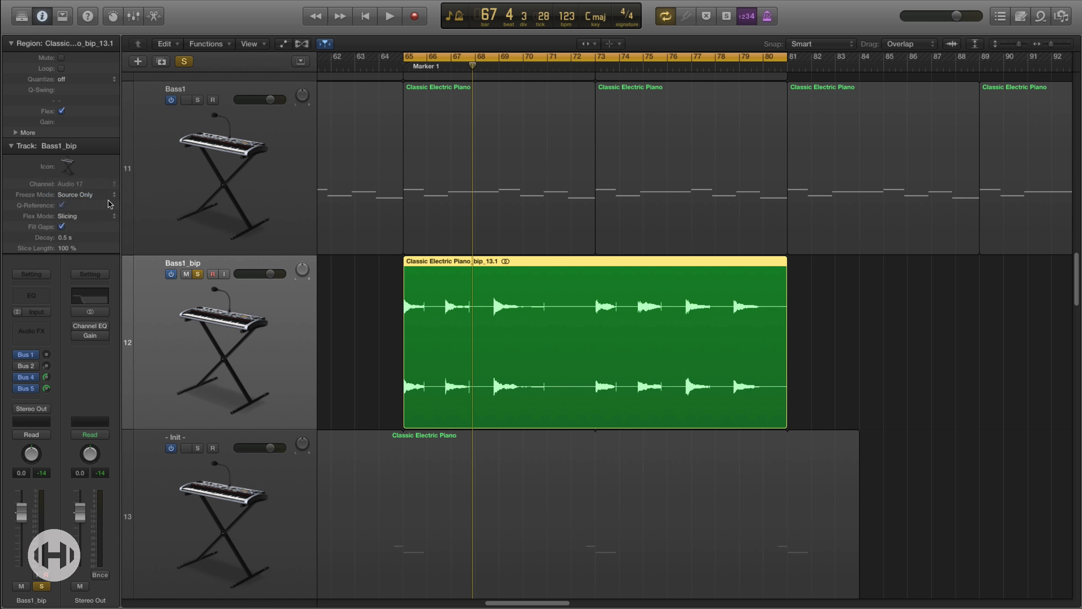
key(super+Down)
key(super+Down)
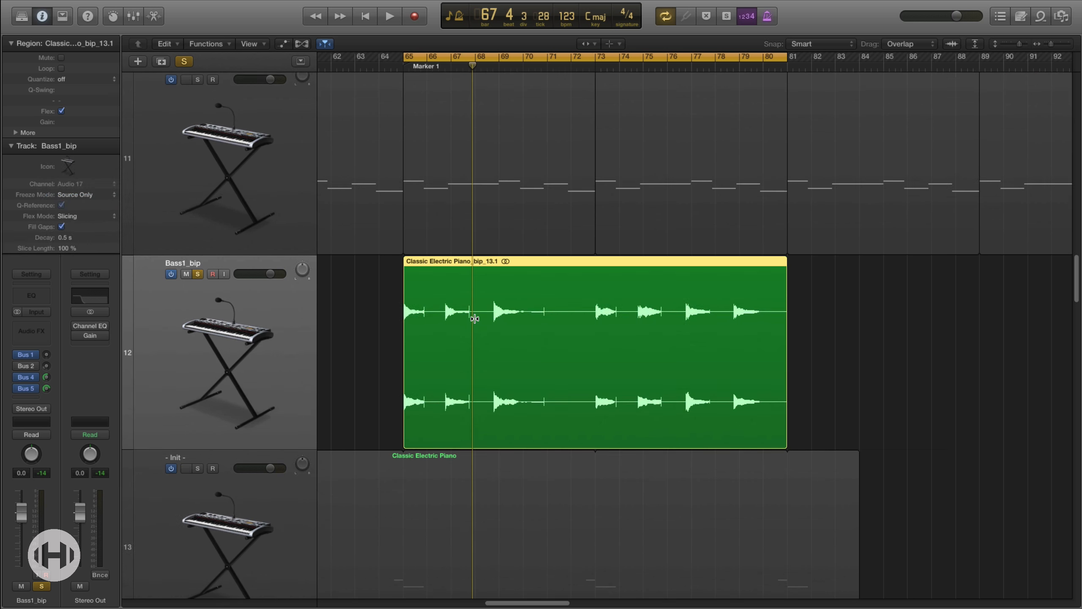
key(super+Right)
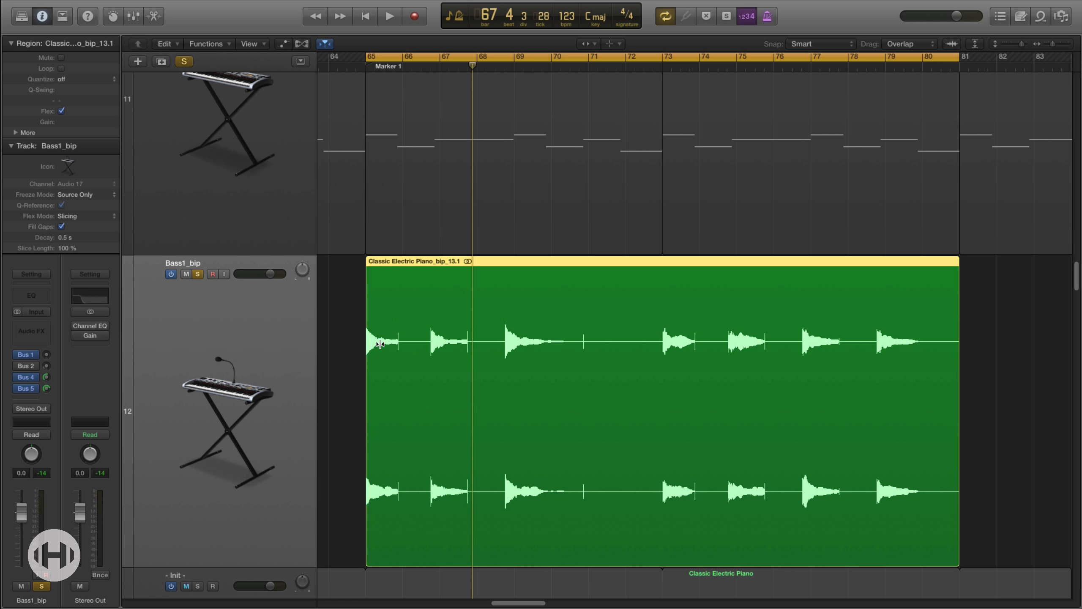
key(space)
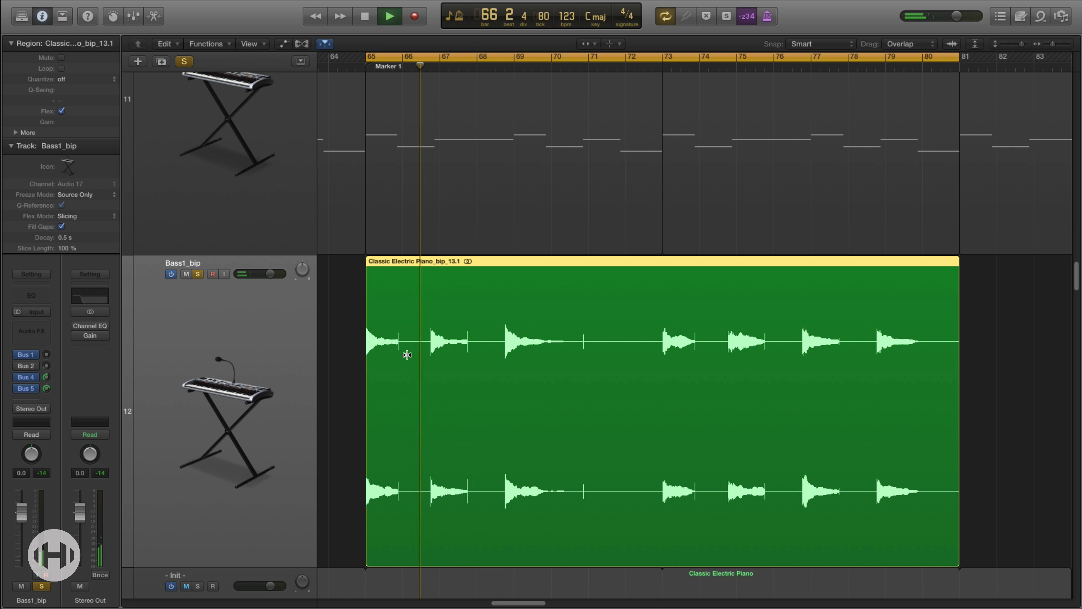
key(space)
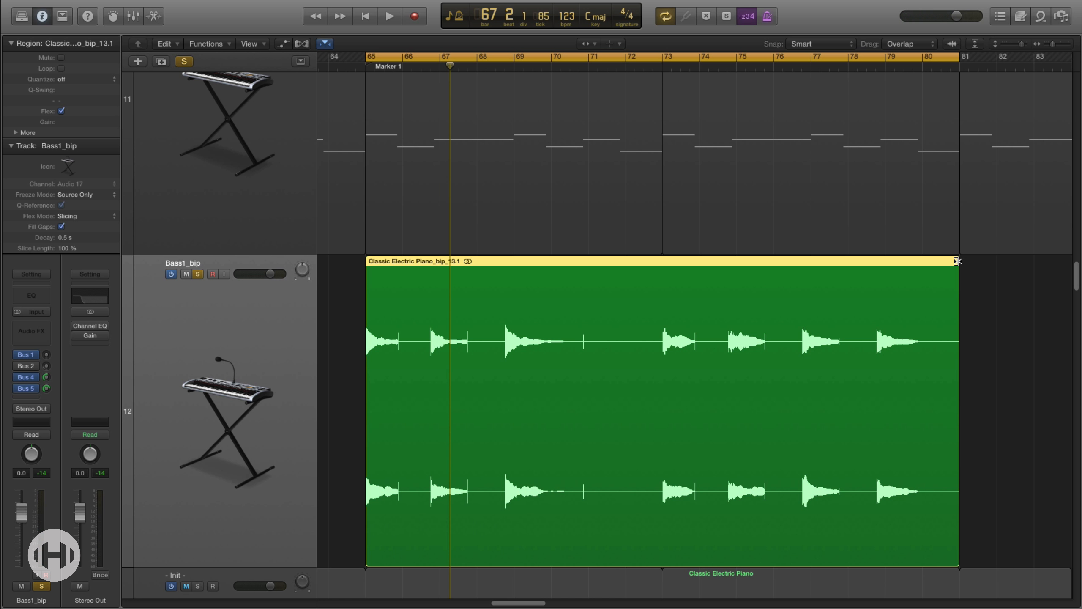
Compress the Bass1_bip region so that it ends at bar 73
drag(956, 261, 661, 275)
scroll(732, 317, down, 3)
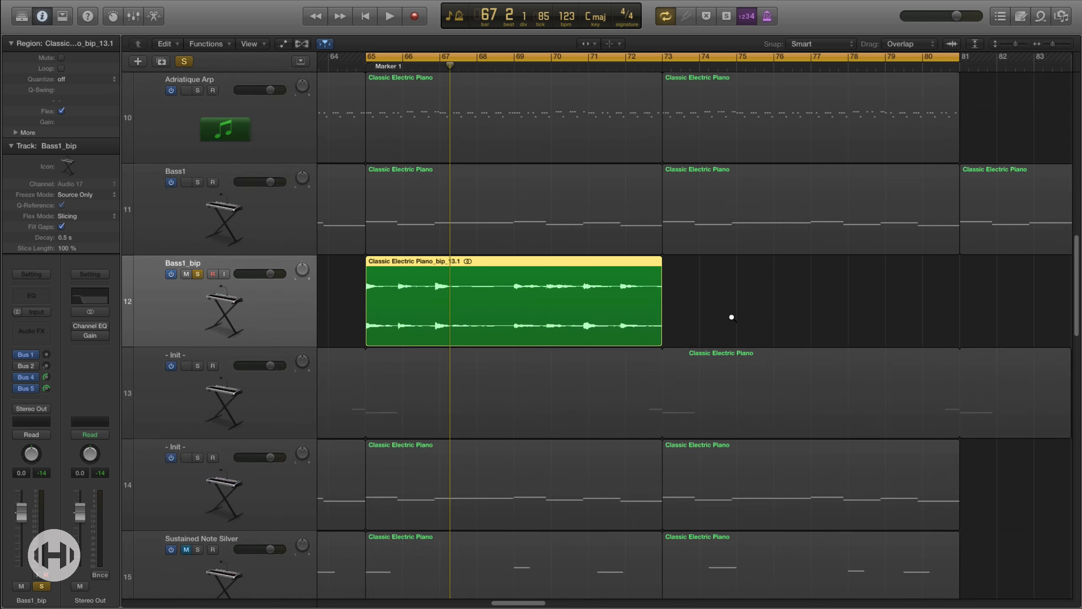
ctrl+alt+click(731, 317)
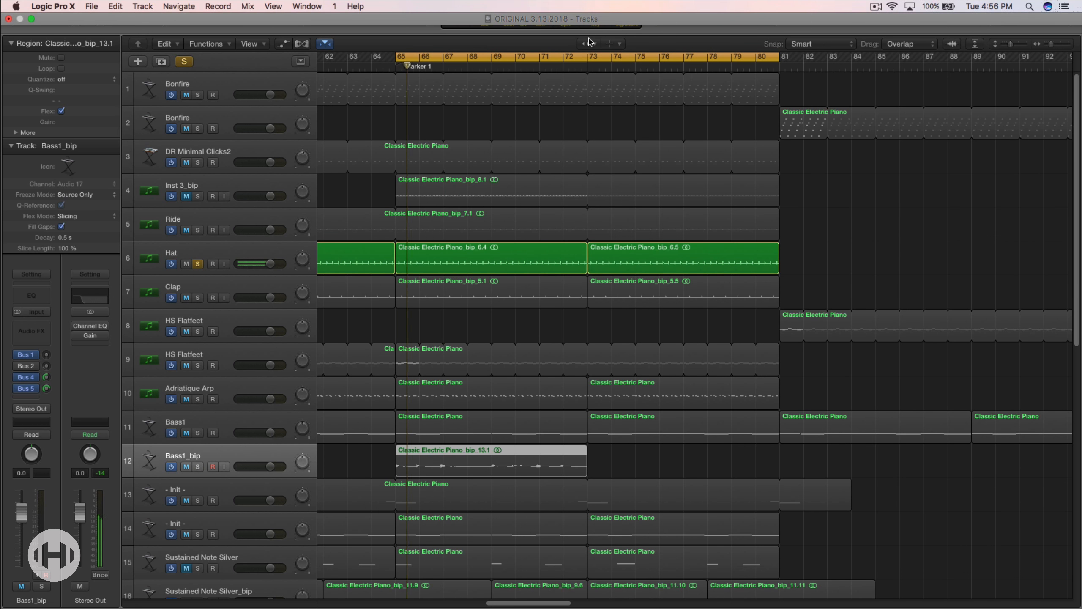
Switch to the Pointer Tool and delete the Hat region between bars 73 and 81
click(609, 44)
click(610, 60)
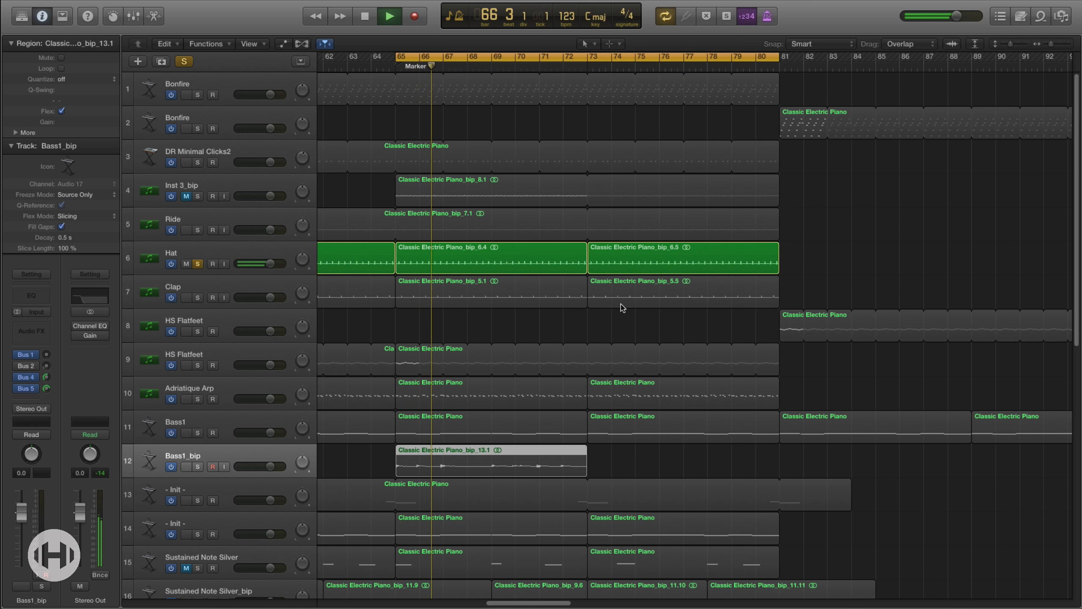
key(super+Right)
click(801, 260)
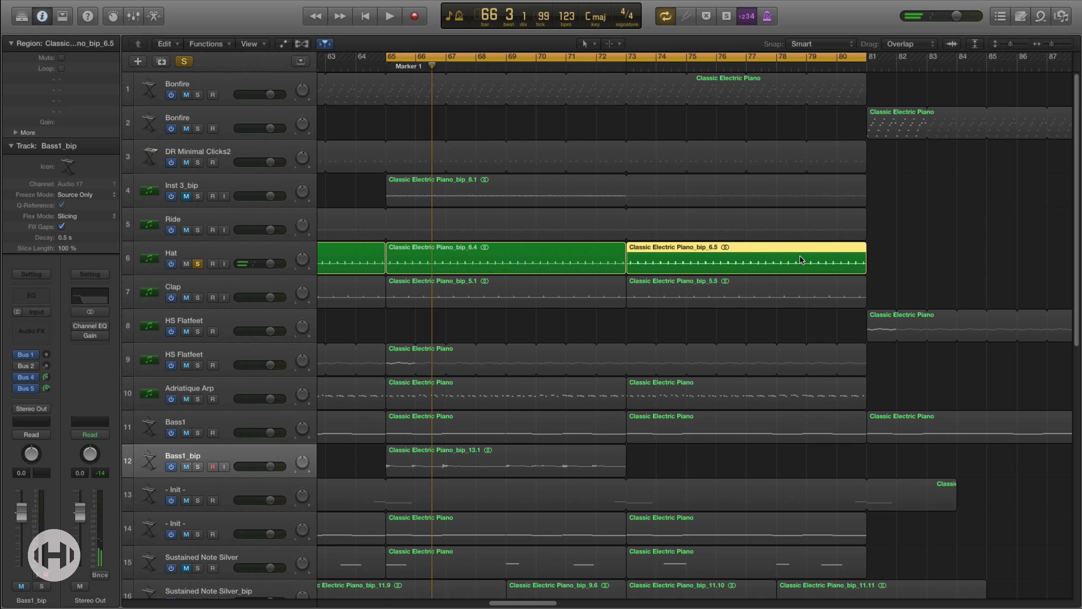
key(Delete)
With the Flex Tool, time-stretch the Hat region that starts at bar 65 to end at bar 81
key(super+Down)
scroll(793, 260, up, 3)
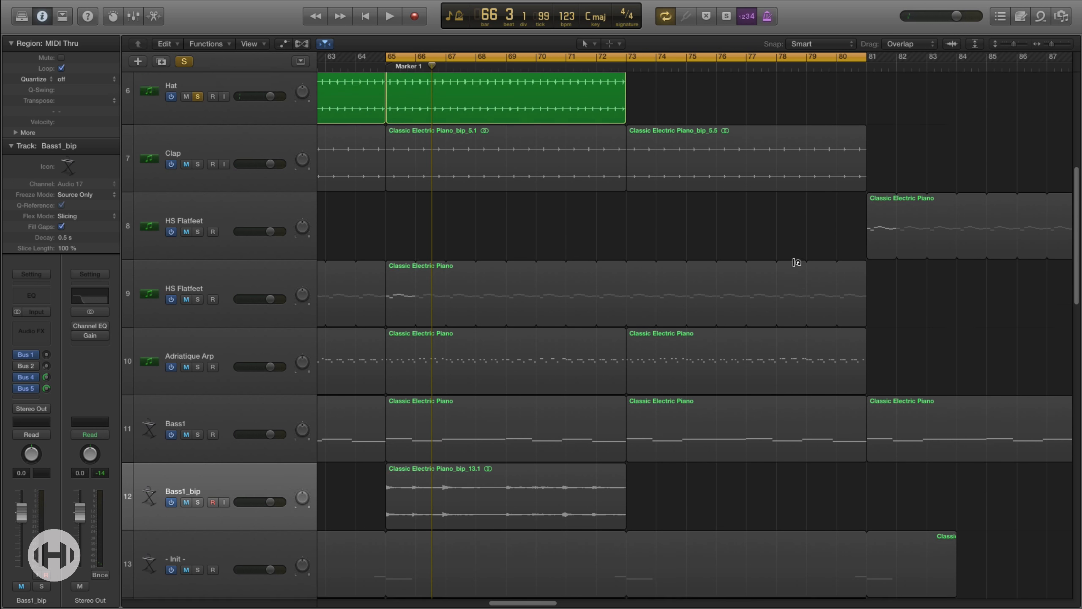
click(589, 44)
click(647, 252)
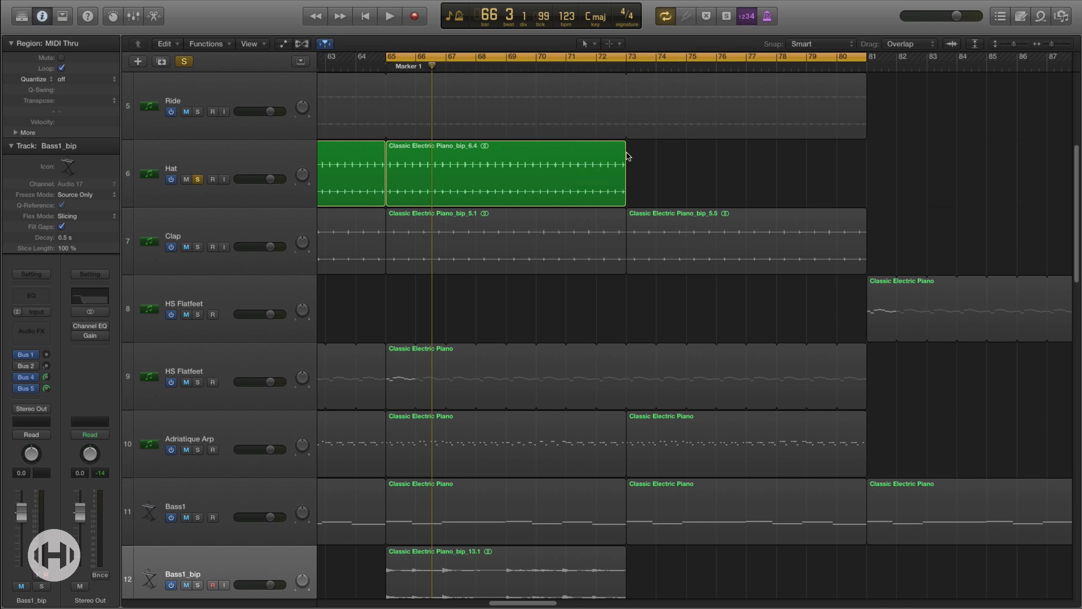
click(580, 177)
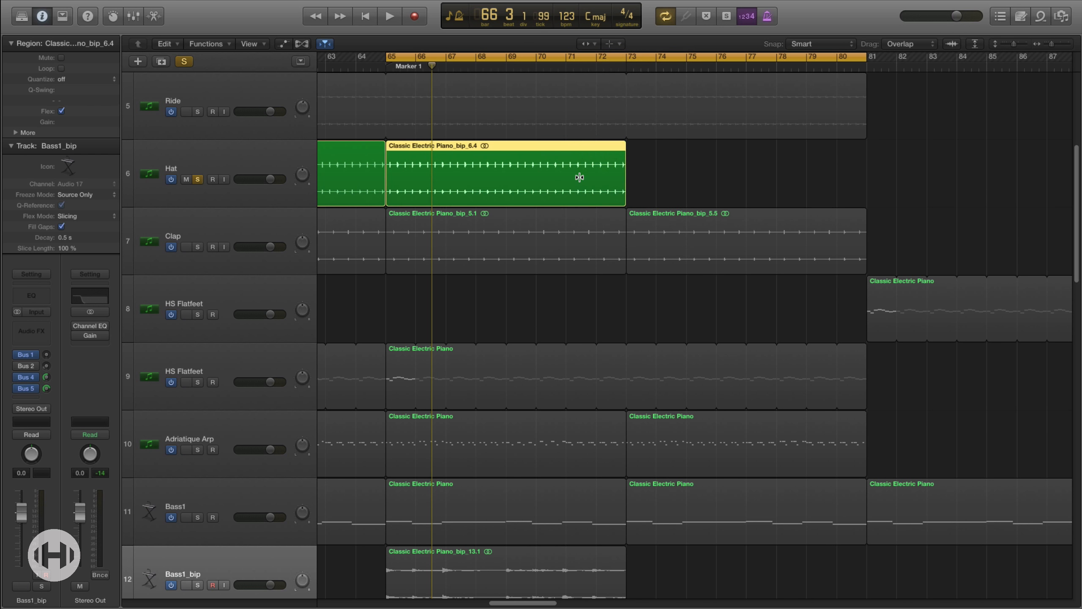
drag(625, 200, 866, 199)
Zoom in on the stretched Hat region to examine its individual hits and slices
key(super+Down)
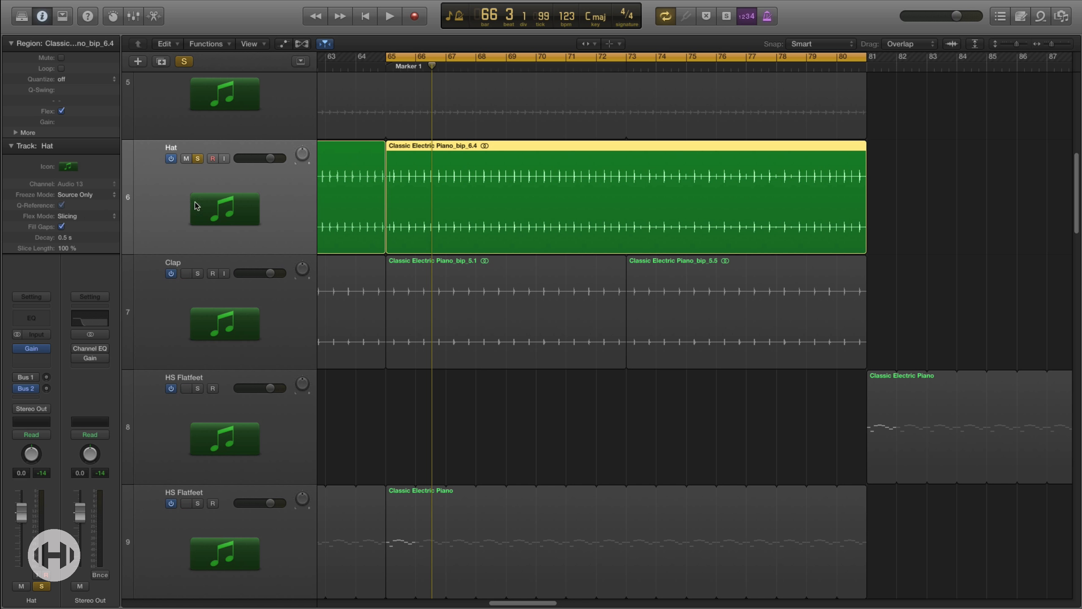
key(super+Down)
key(super+Right)
key(super+Right)
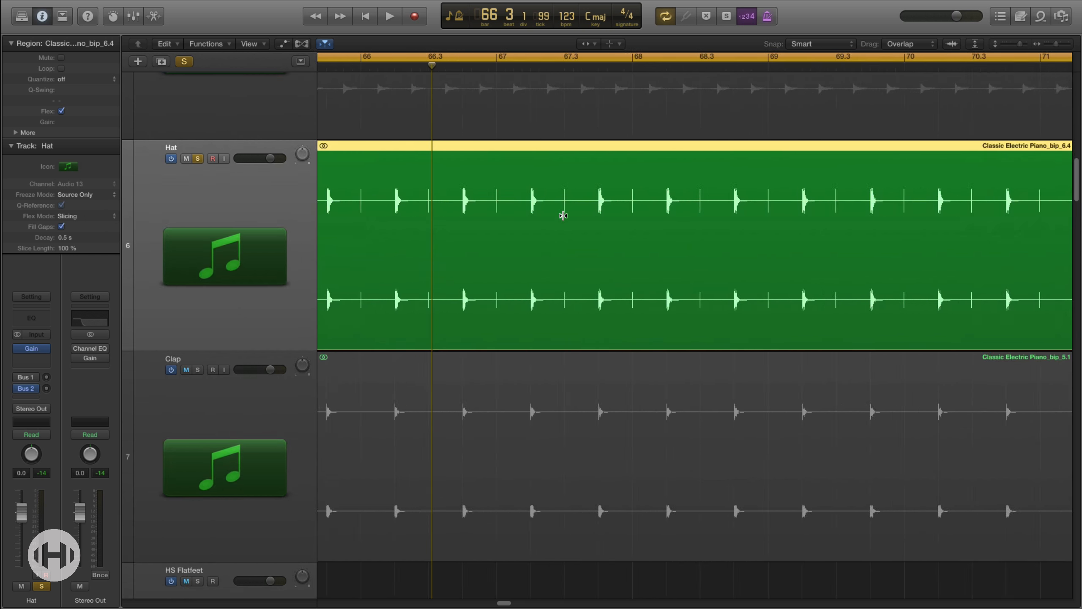
Play back the stretched Hat region from bar 65 to hear how Slicing mode sounds
scroll(563, 215, left, 4)
key(space)
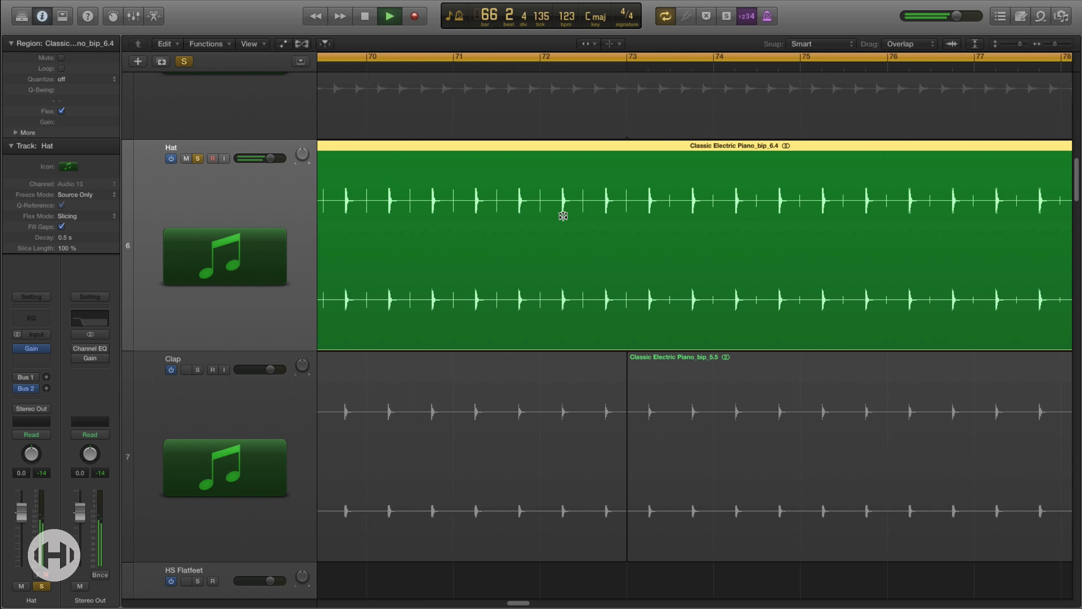
key(space)
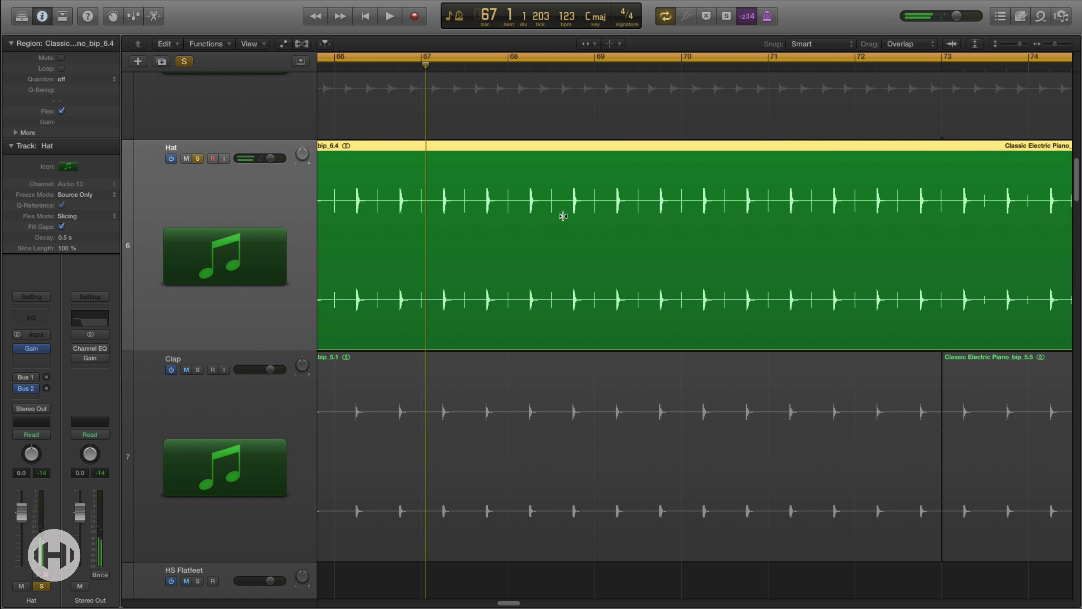
Change the Hat track's flex mode to Flex Time - Polyphonic
key(super+Left)
scroll(563, 216, left, 3)
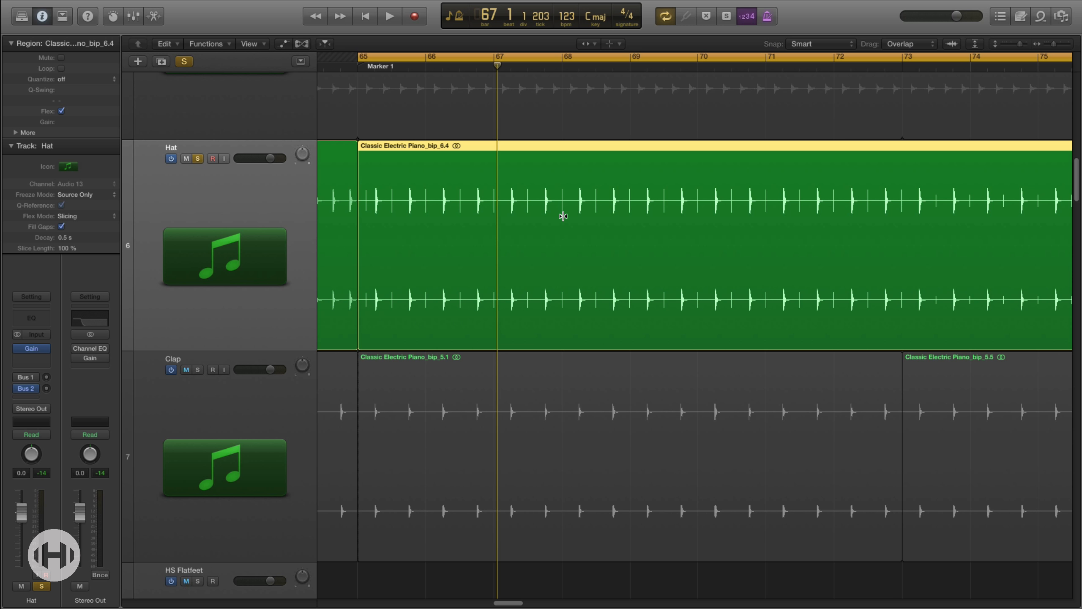
scroll(563, 216, down, 6)
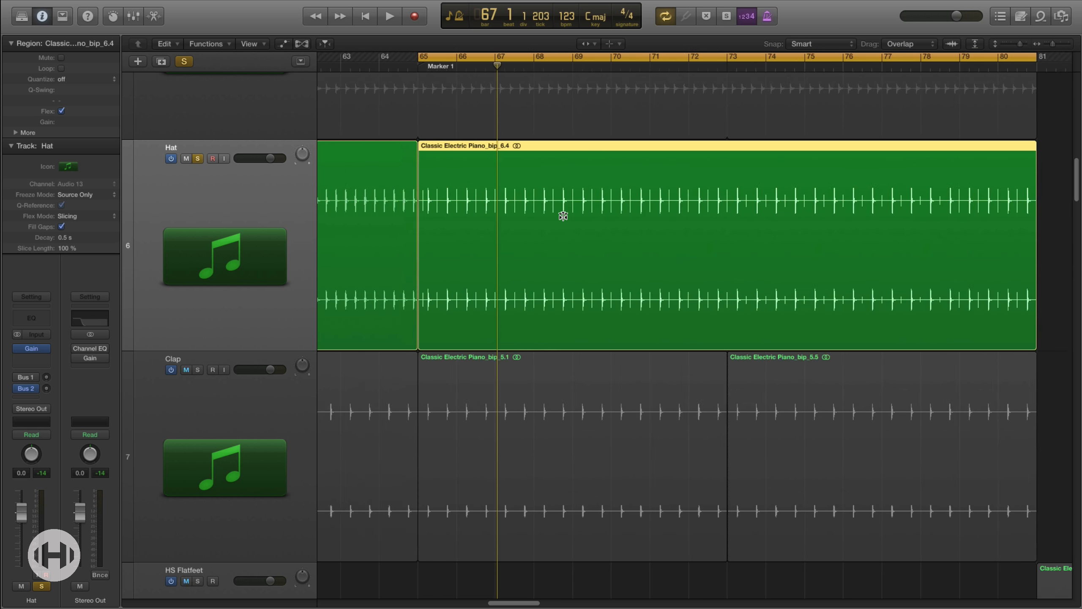
click(95, 216)
click(113, 234)
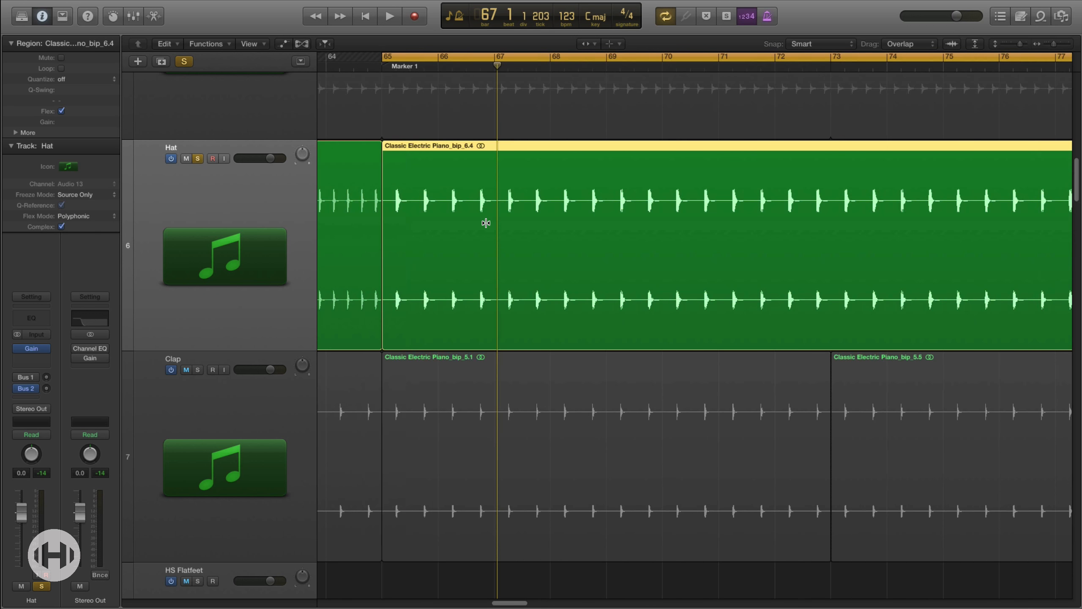
Examine the Hat region's waveform in Polyphonic mode and play it back from bar 65
scroll(453, 202, up, 6)
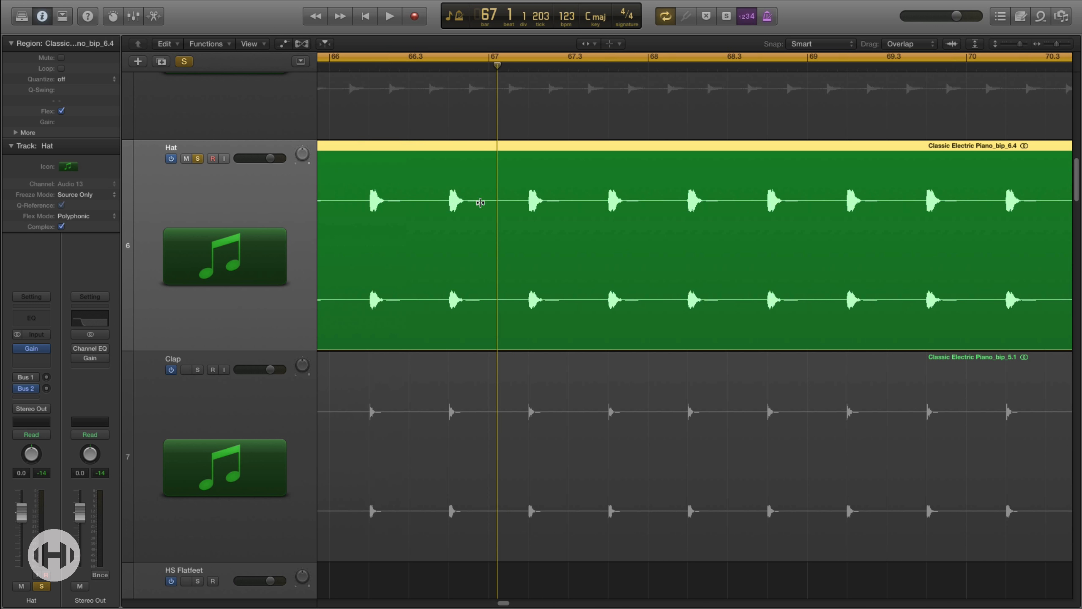
scroll(454, 199, down, 3)
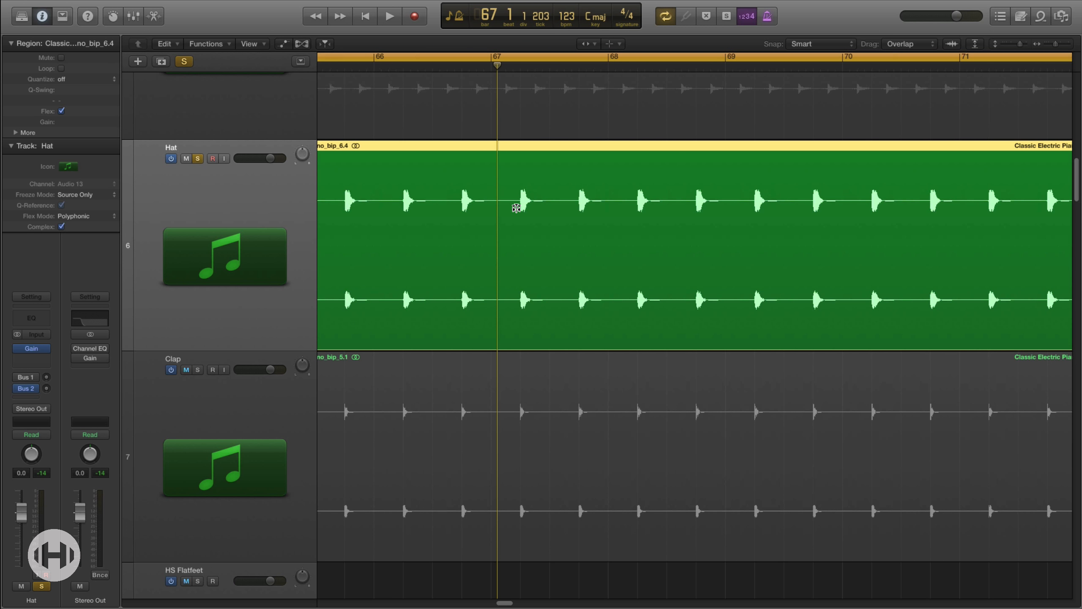
key(space)
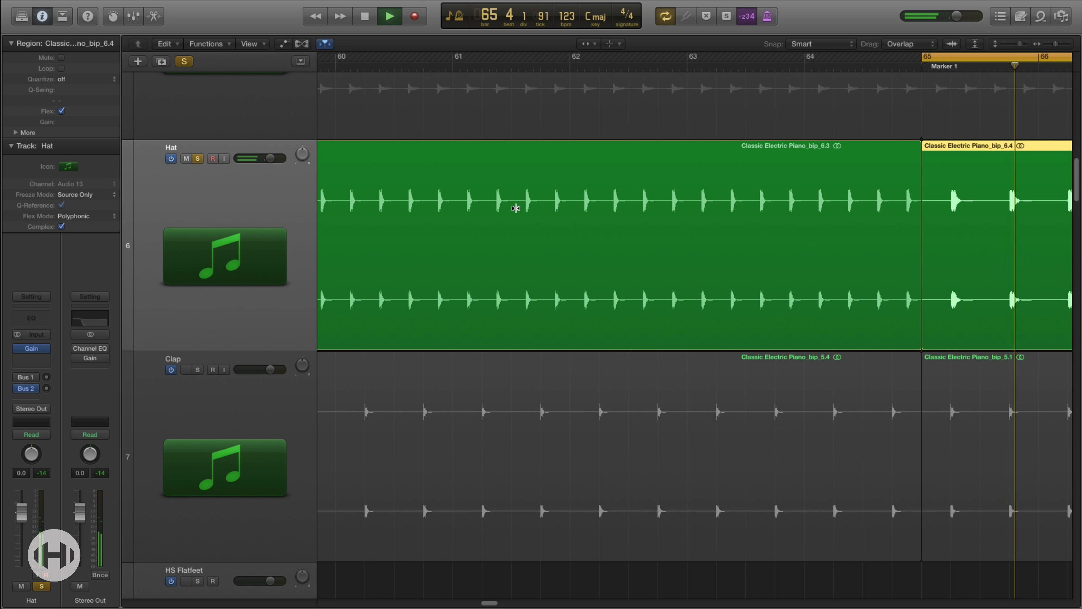
key(space)
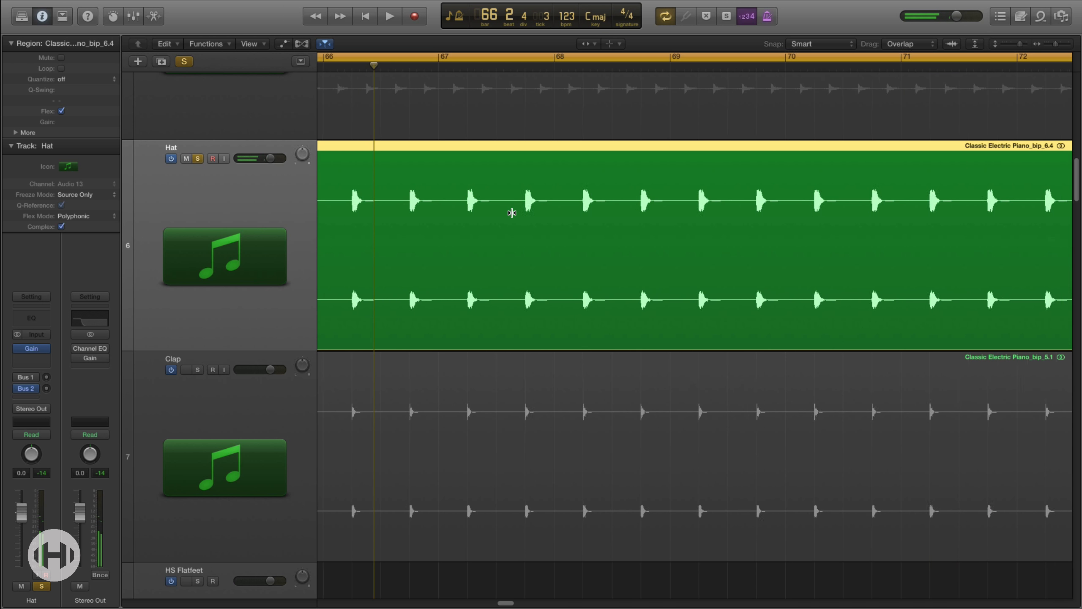
Return the Hat track's flex mode to Flex Time - Slicing
scroll(512, 212, down, 5)
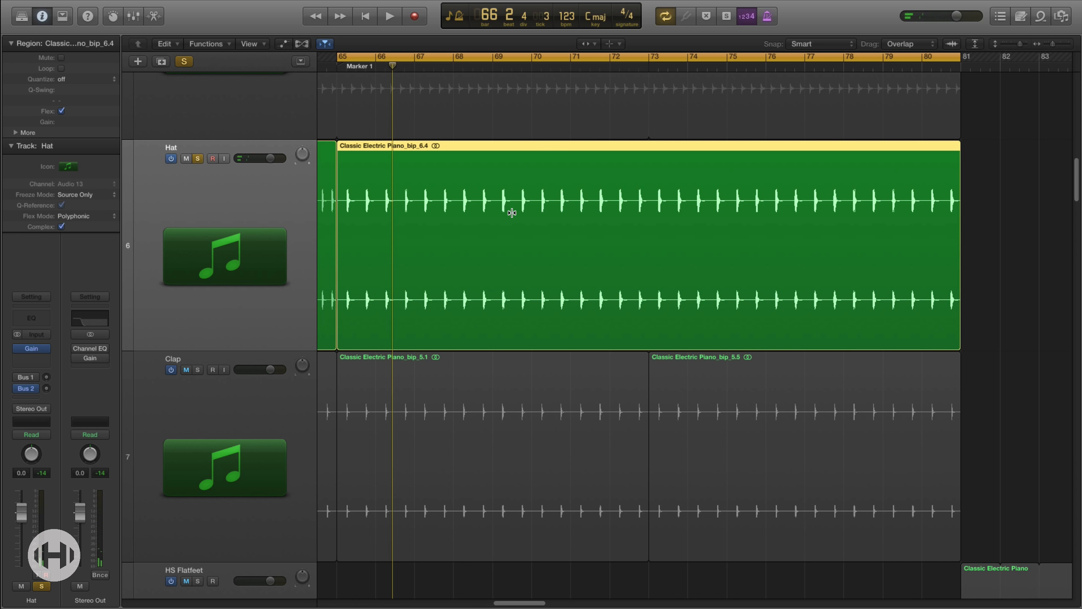
click(109, 215)
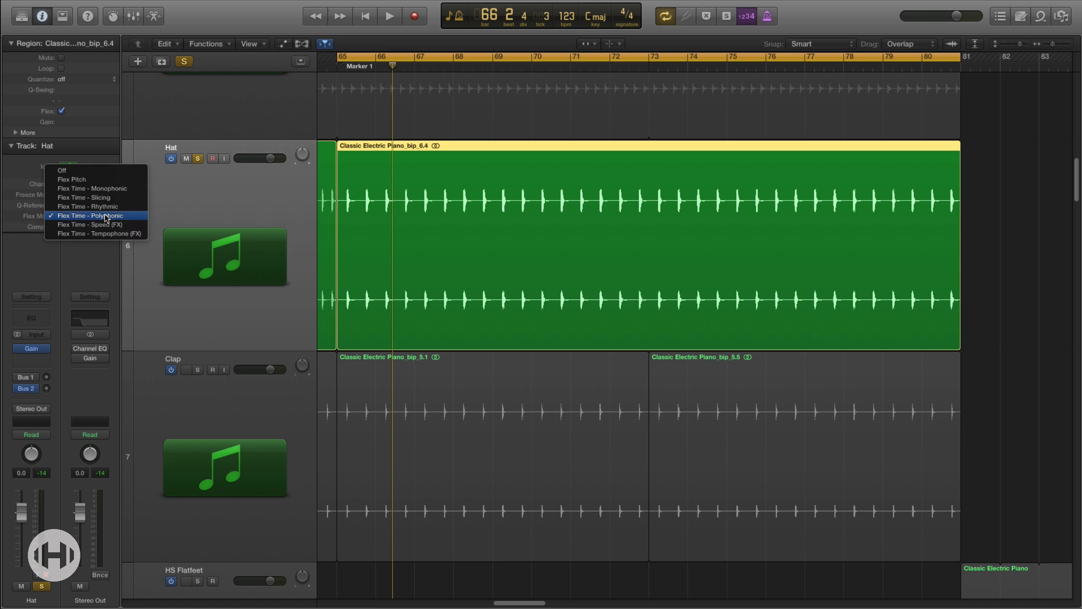
click(105, 202)
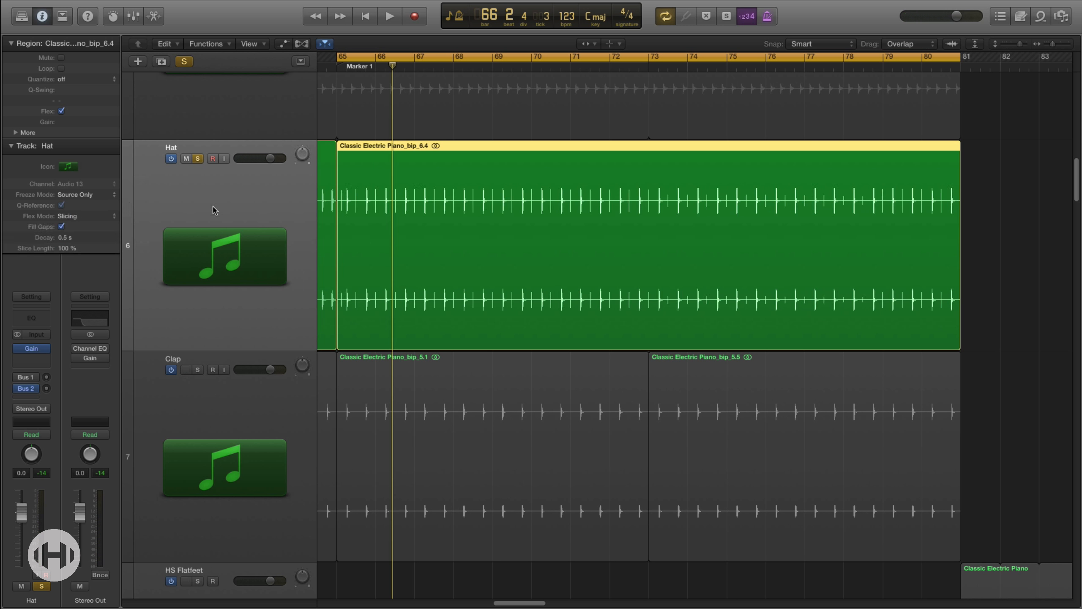
Examine and replay the Hat region in Slicing mode to compare it with the Polyphonic version
key(super+Right)
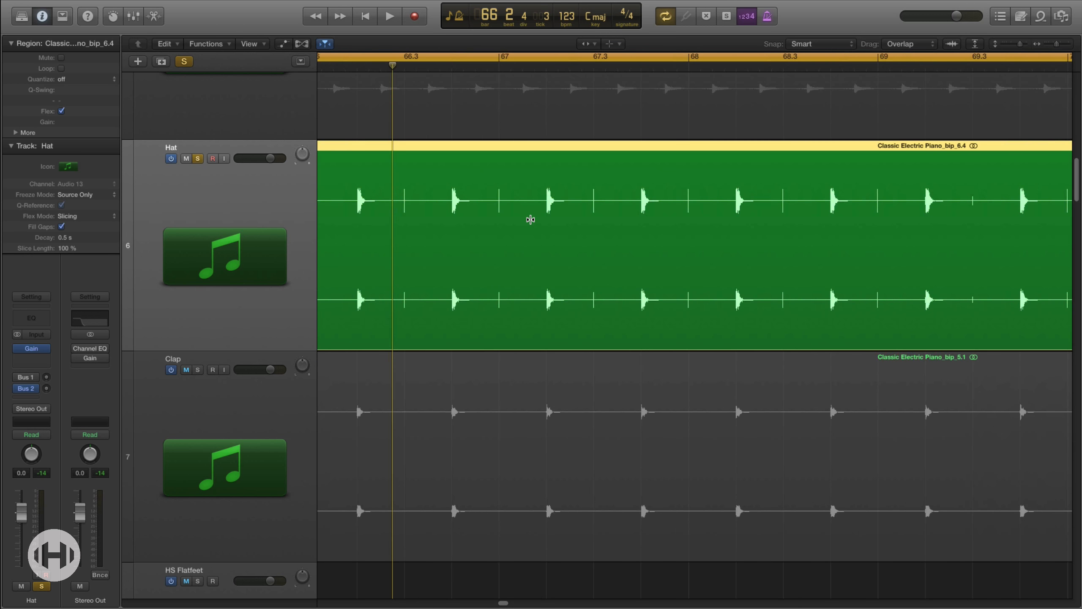
key(space)
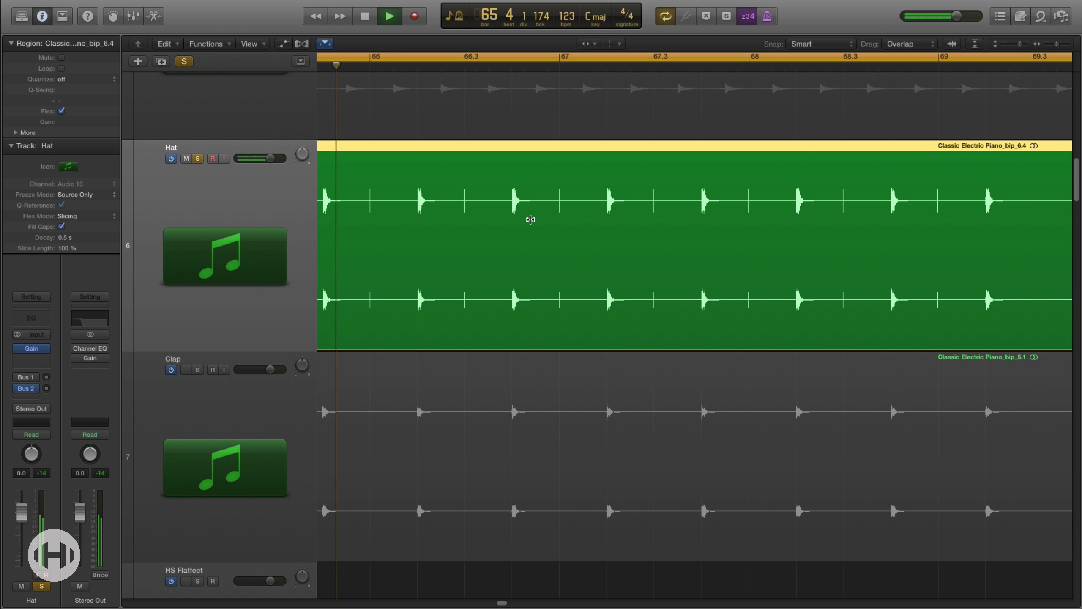
key(space)
key(super+Left)
key(super+Up)
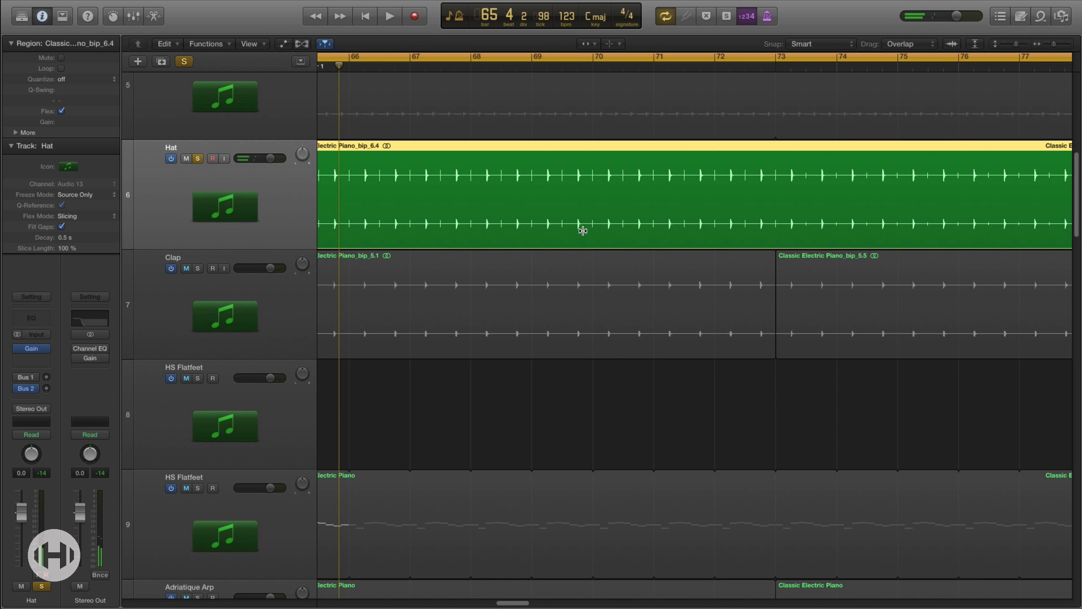
key(super+Left)
key(super+Up)
key(super+Left)
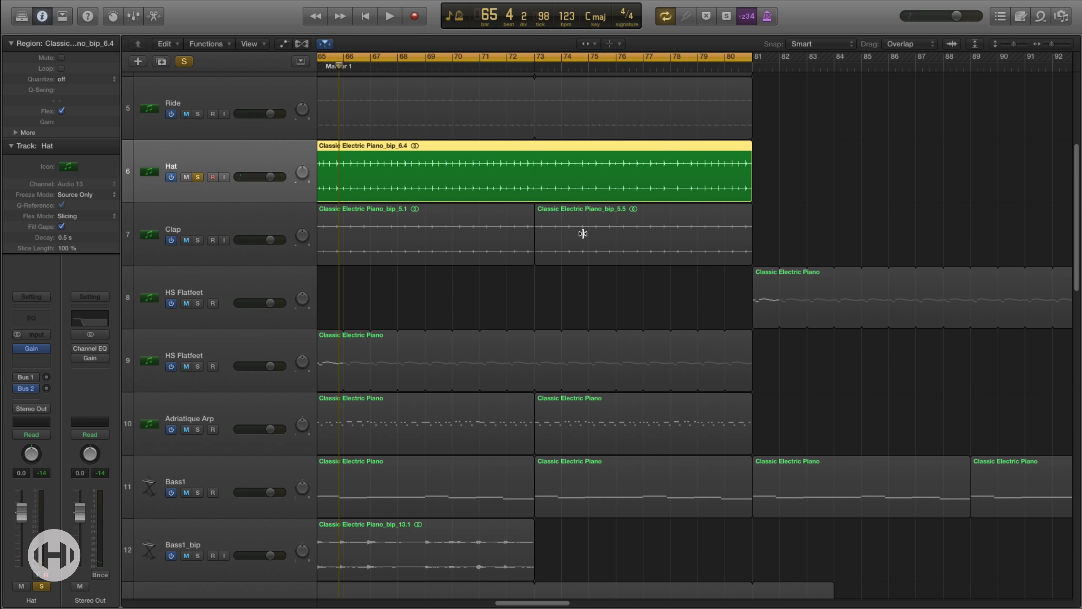